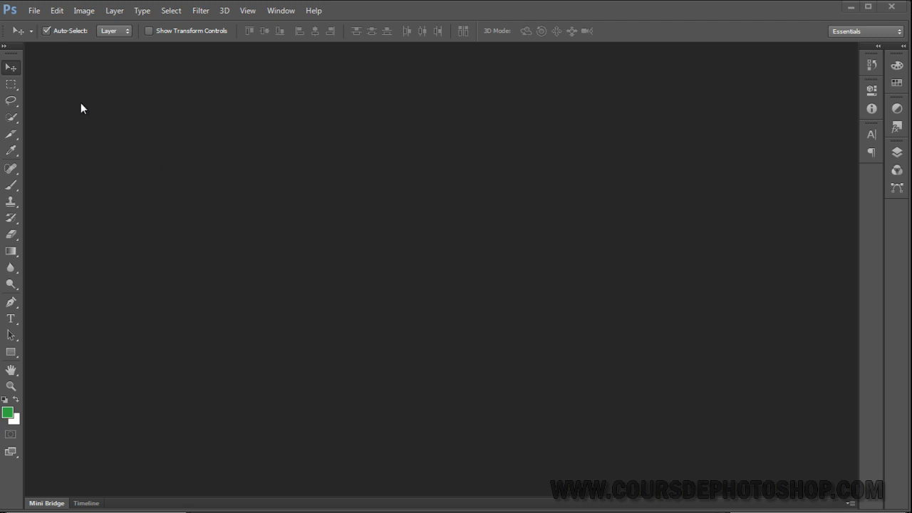
Bring up the Open dialog and examine the image files in the images folder, including the details of 5fxuazoo.jpg
{"action": "left_click", "coordinate": [35, 11]}
{"action": "left_click", "coordinate": [49, 35]}
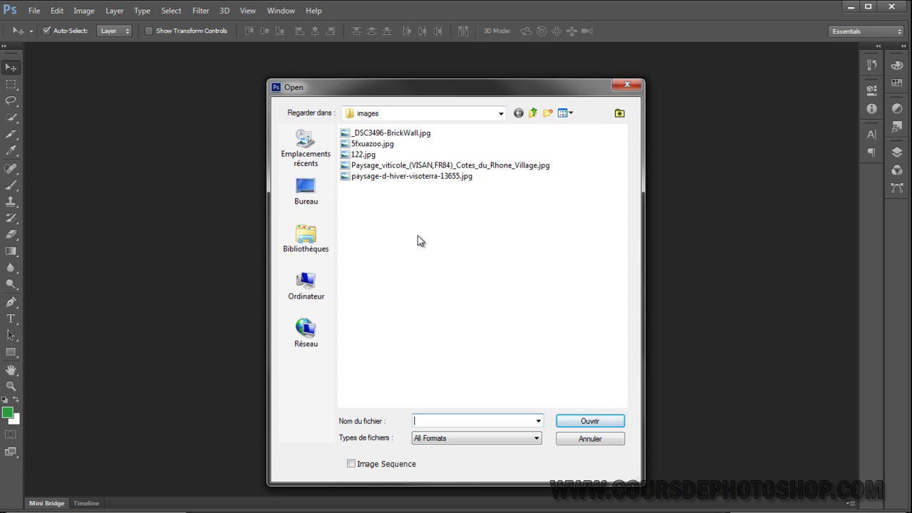
{"action": "left_click", "coordinate": [372, 143]}
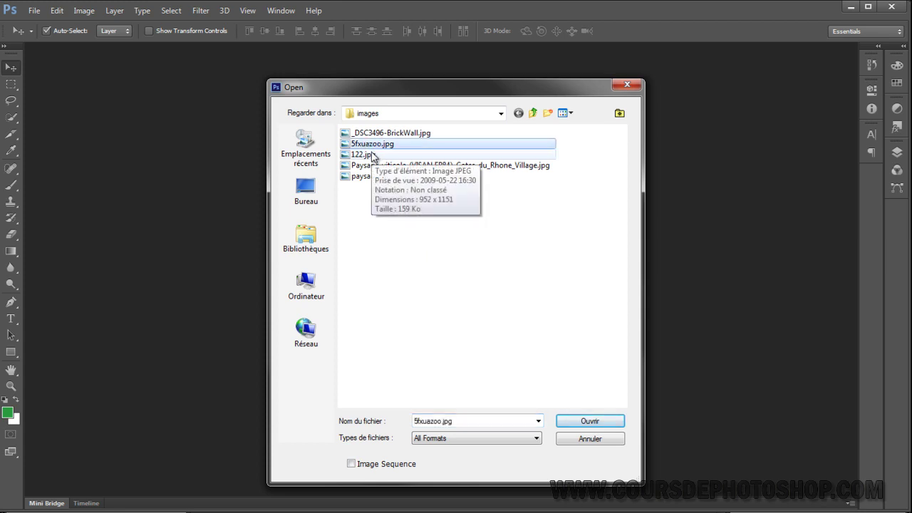
{"action": "left_click", "coordinate": [373, 132]}
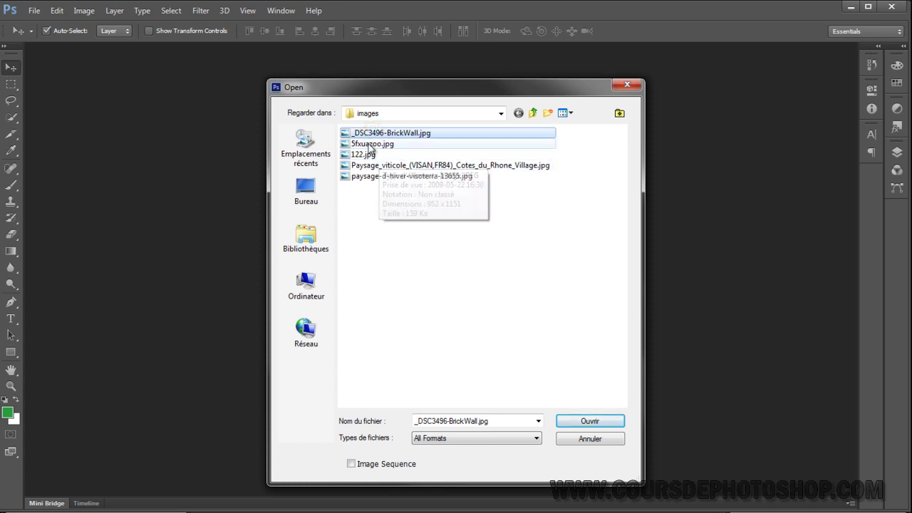
{"action": "left_click", "coordinate": [370, 145]}
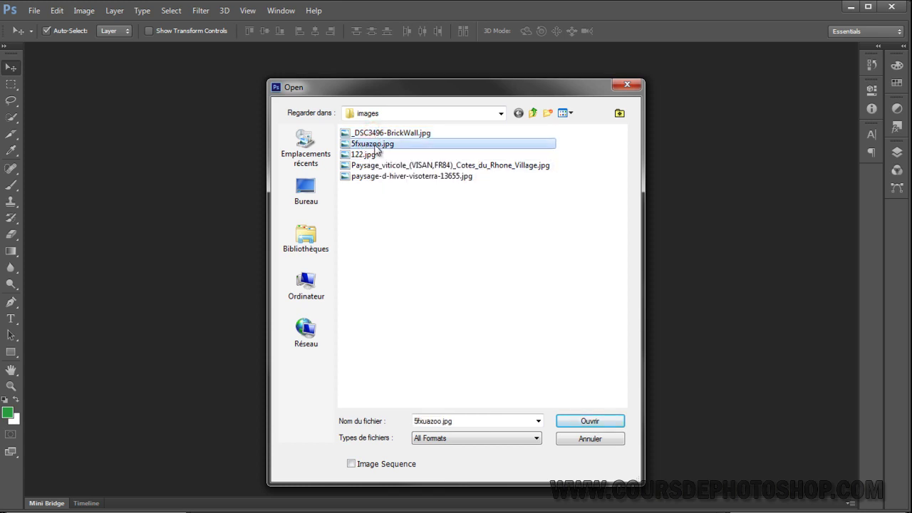
{"action": "mouse_move", "coordinate": [373, 149]}
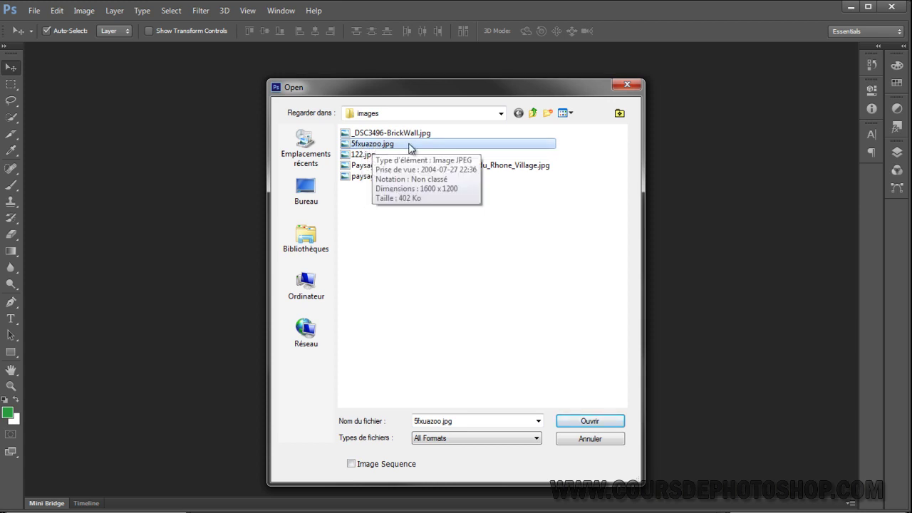
Preview the folder's files as very large icons, restore the list view, and leave the Open dialog without opening anything
{"action": "left_click", "coordinate": [565, 112]}
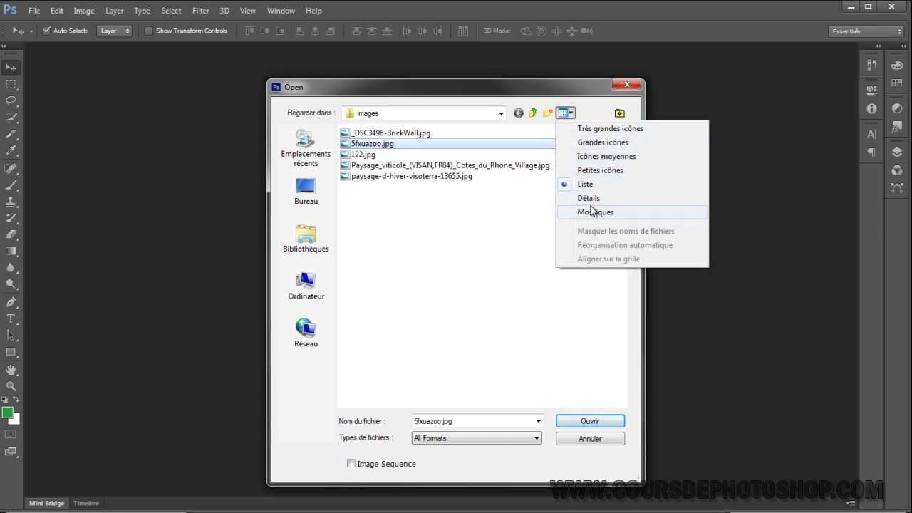
{"action": "left_click", "coordinate": [602, 131]}
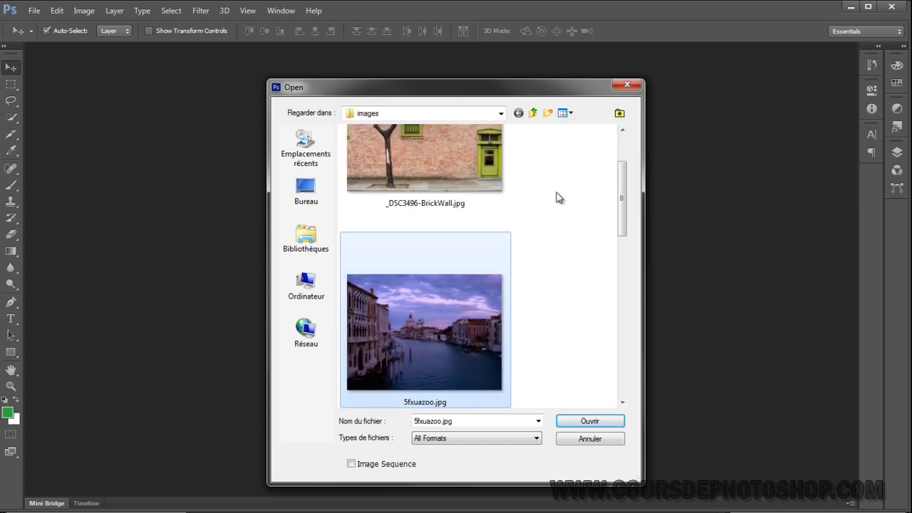
{"action": "left_click_drag", "start_coordinate": [620, 201], "coordinate": [630, 154]}
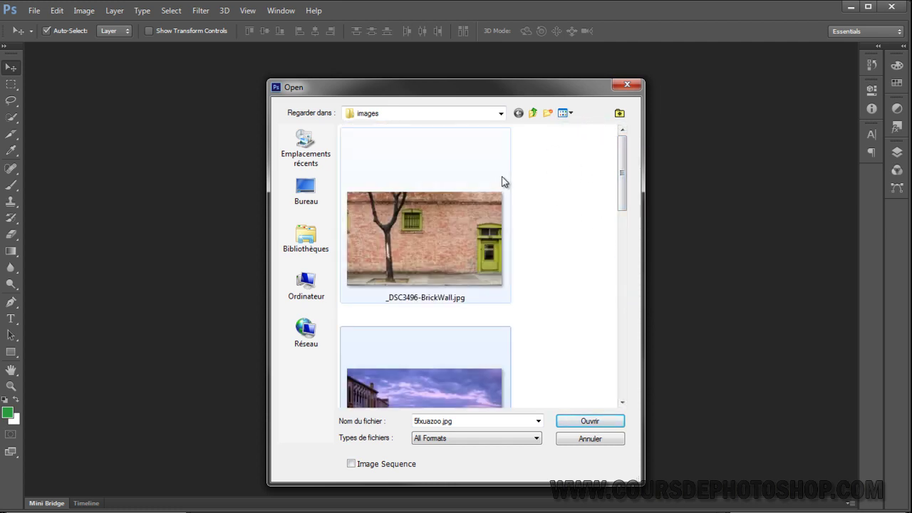
{"action": "left_click", "coordinate": [571, 112]}
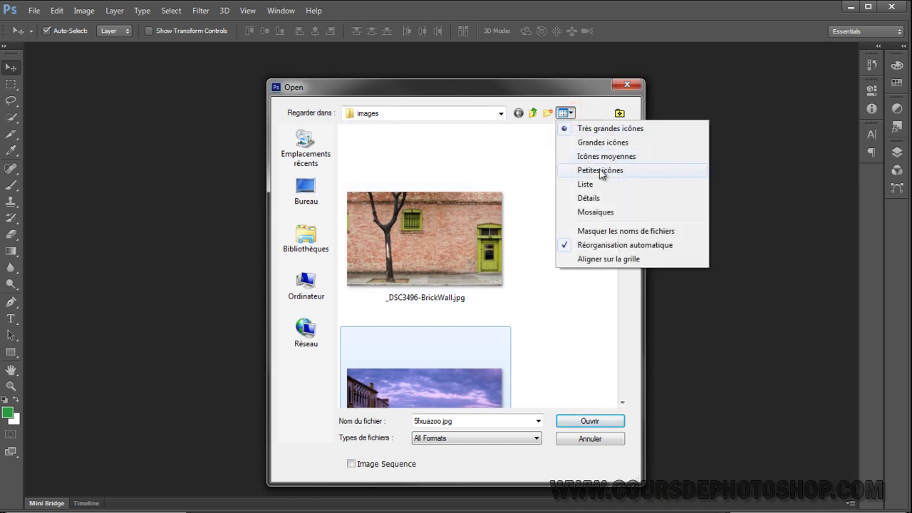
{"action": "left_click", "coordinate": [586, 184]}
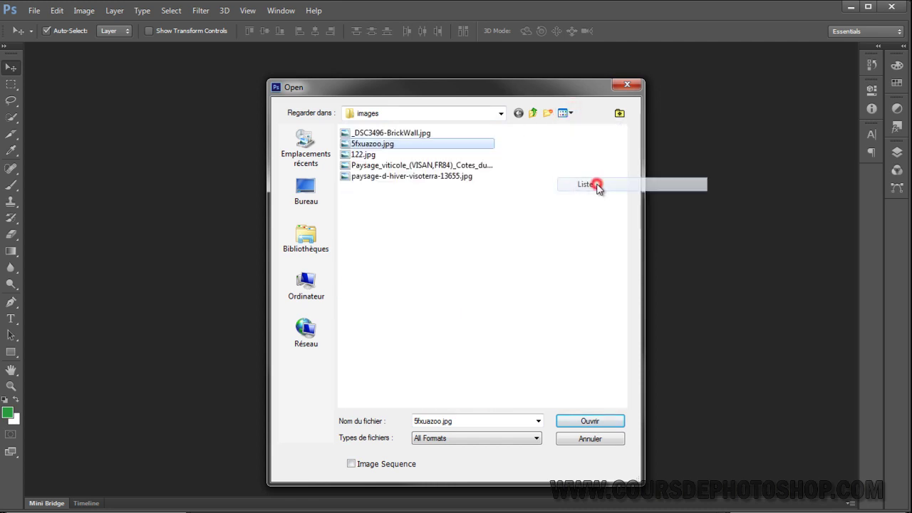
{"action": "left_click", "coordinate": [627, 87]}
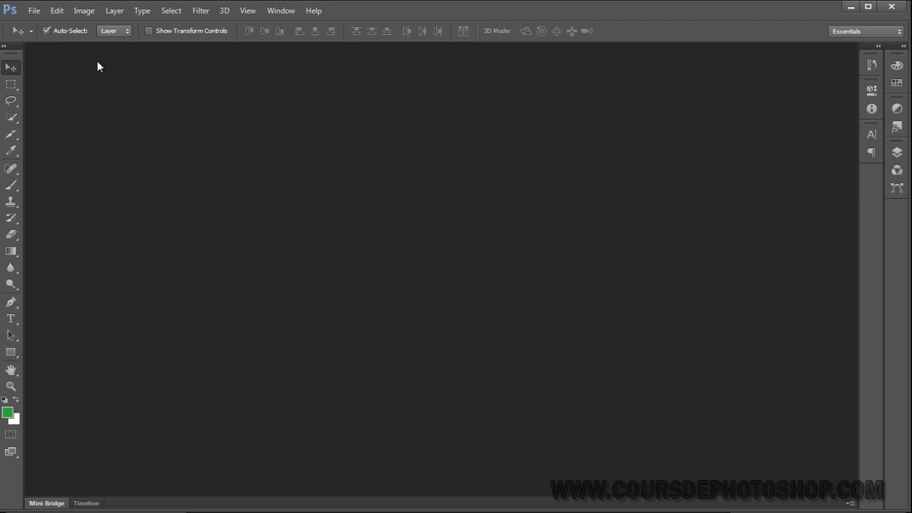
Browse the images folder in Bridge and preview the brick wall, wheelchair, snow and Venice canal pictures
{"action": "left_click", "coordinate": [33, 10]}
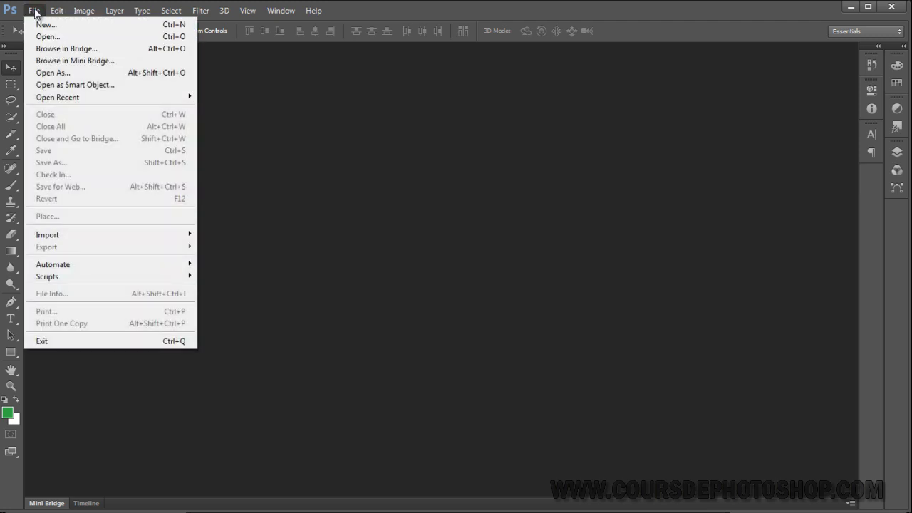
{"action": "left_click", "coordinate": [58, 50]}
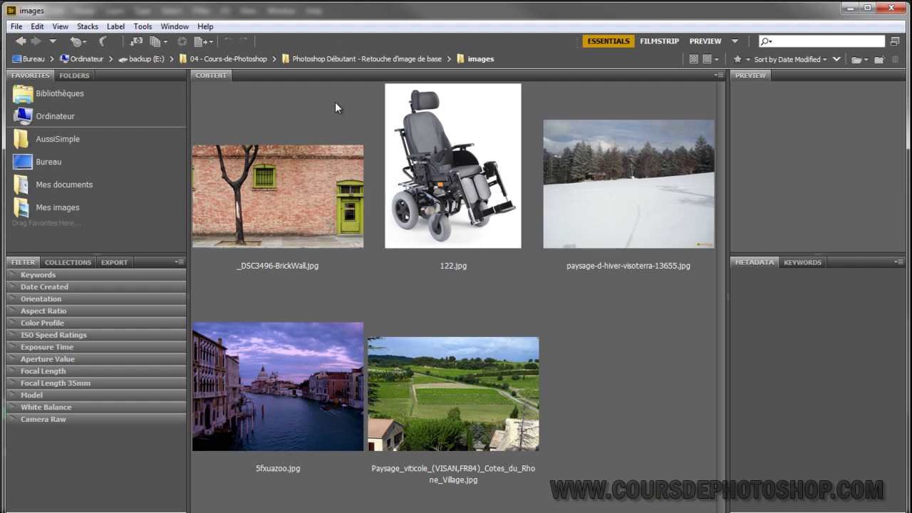
{"action": "left_click", "coordinate": [265, 202]}
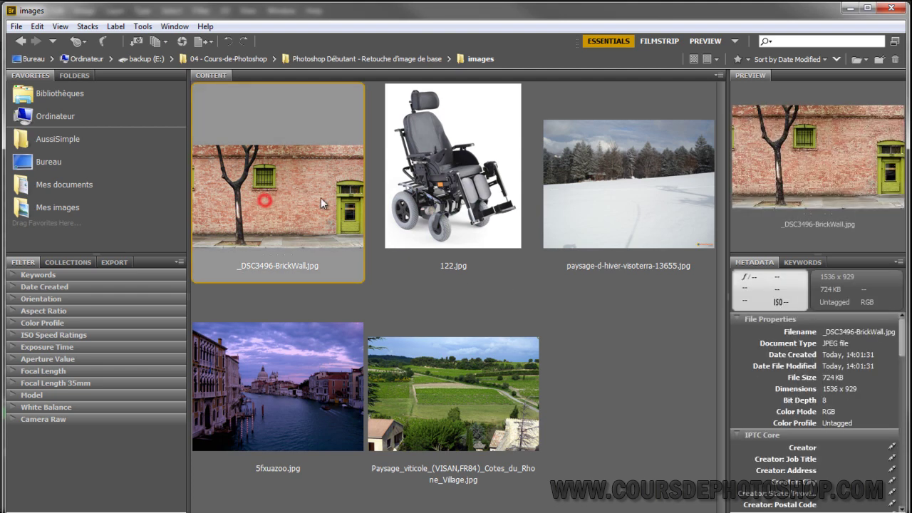
{"action": "left_click", "coordinate": [474, 195]}
{"action": "left_click", "coordinate": [617, 198]}
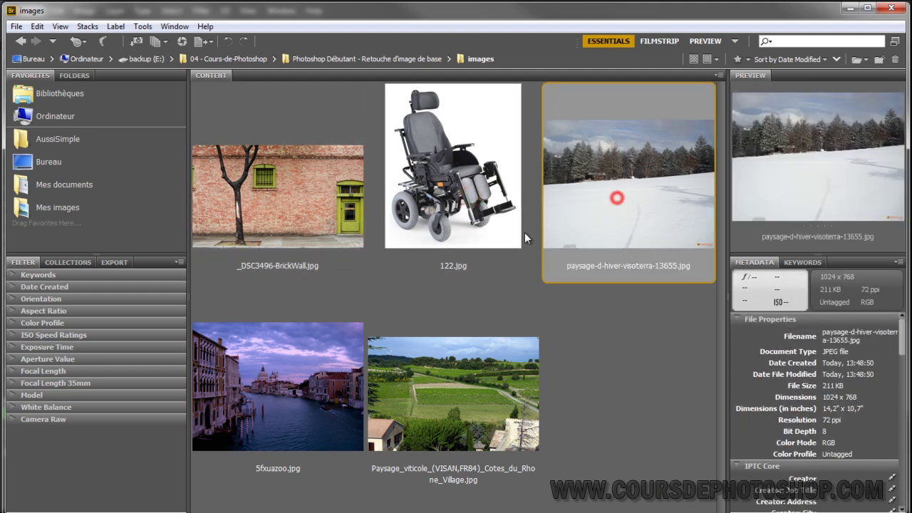
{"action": "left_click", "coordinate": [339, 365]}
{"action": "key", "text": "Right"}
Examine the metadata and the available keywords of _DSC3496-BrickWall.jpg in Bridge
{"action": "left_click", "coordinate": [322, 215]}
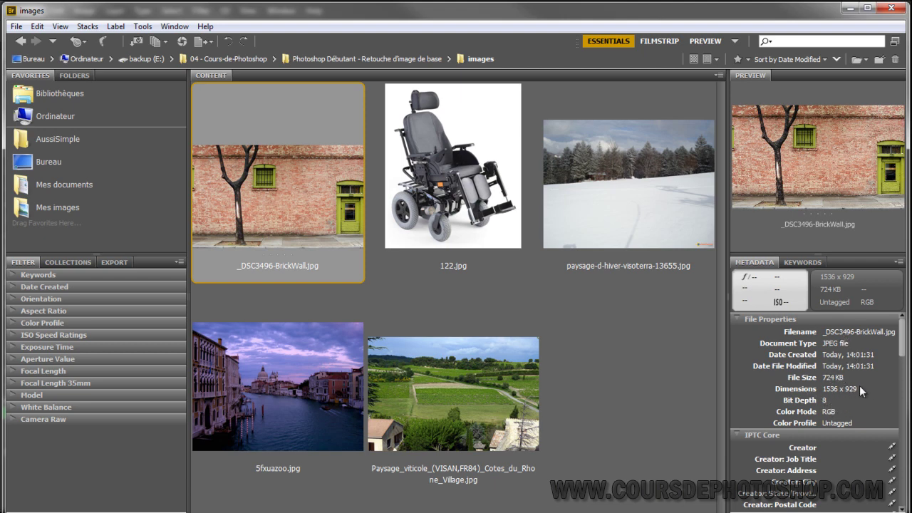
{"action": "scroll", "coordinate": [839, 398], "scroll_direction": "down", "scroll_amount": 1}
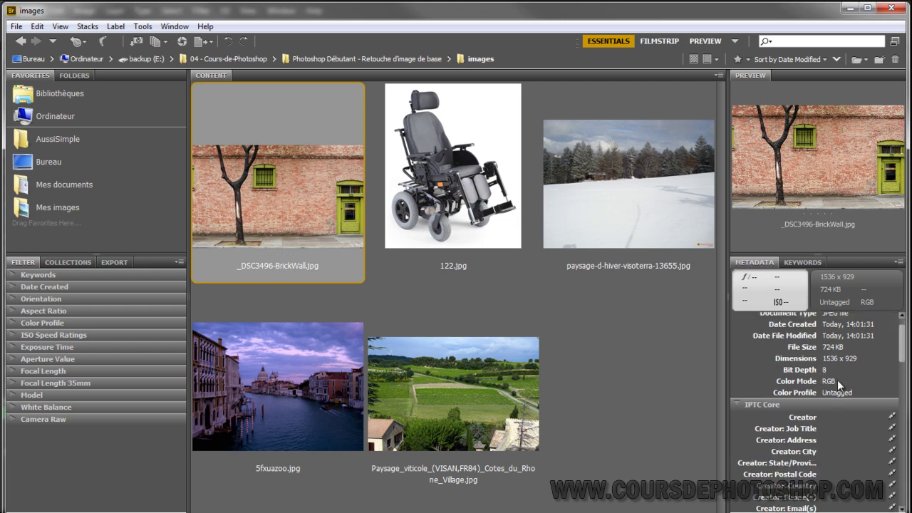
{"action": "scroll", "coordinate": [846, 376], "scroll_direction": "up", "scroll_amount": 1}
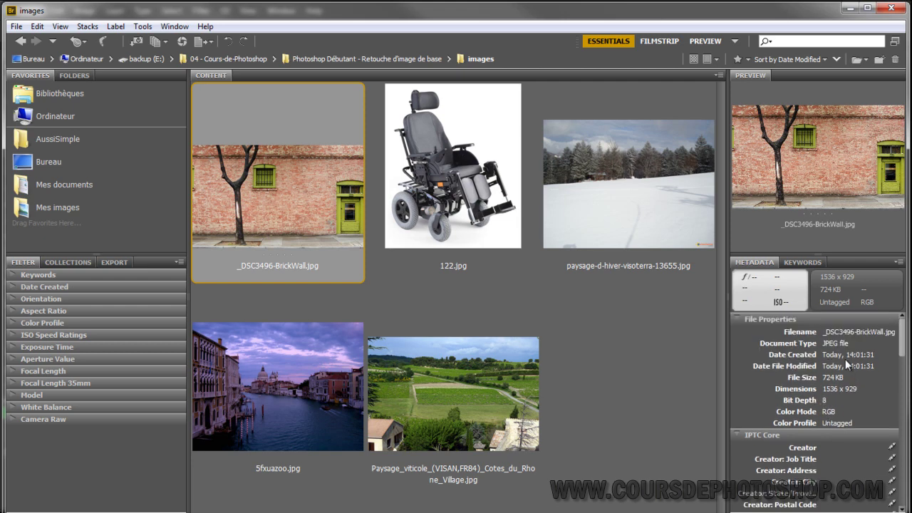
{"action": "left_click", "coordinate": [807, 262]}
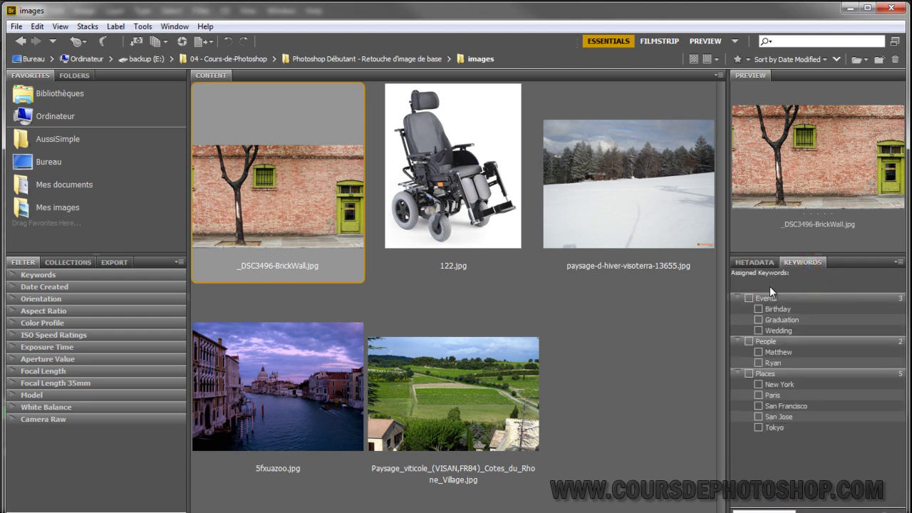
{"action": "left_click", "coordinate": [763, 262]}
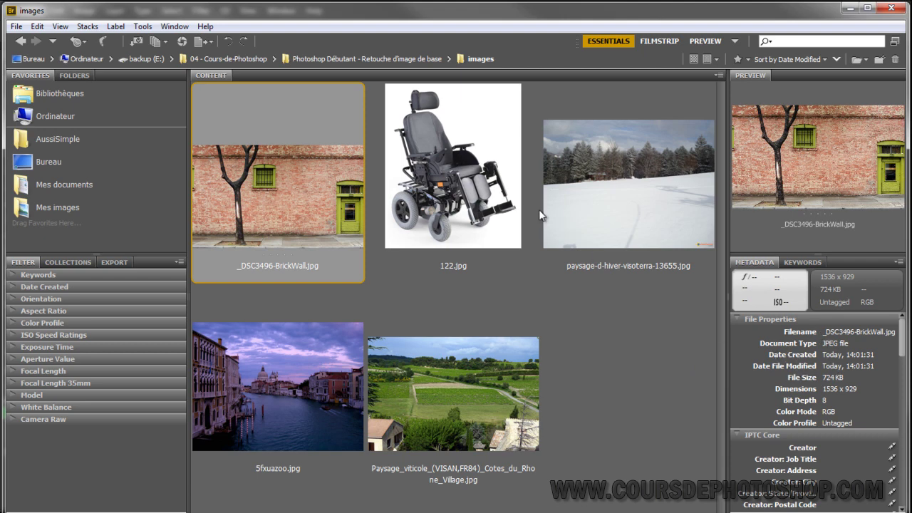
Preview the remaining images in turn: the wheelchair, the snowy landscape, the vineyard and the Venice canal
{"action": "left_click", "coordinate": [462, 216]}
{"action": "left_click", "coordinate": [602, 222]}
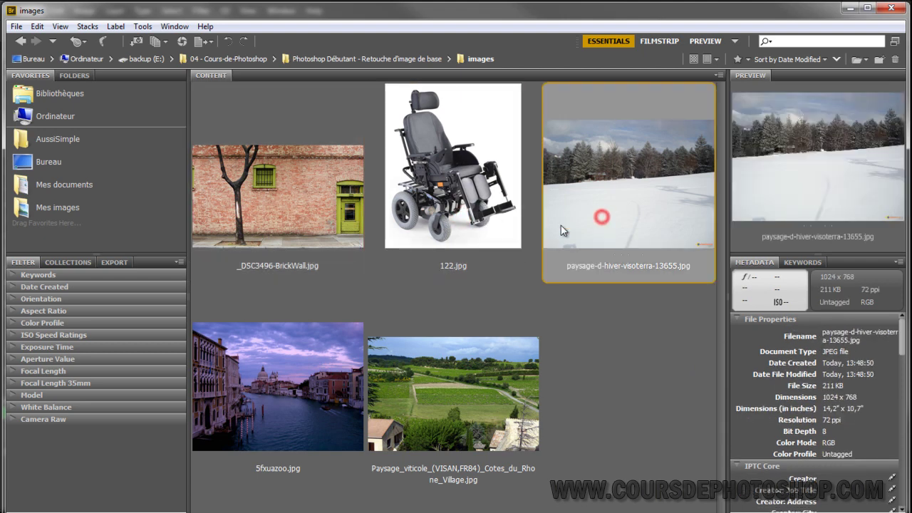
{"action": "left_click", "coordinate": [461, 382]}
{"action": "left_click", "coordinate": [352, 374]}
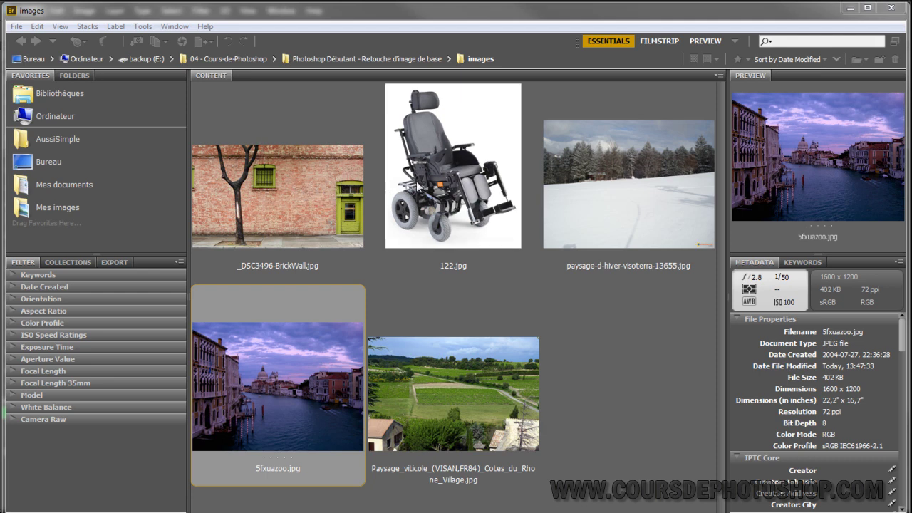
Open 122.jpg from Bridge into Photoshop, and close the document again
{"action": "left_click", "coordinate": [428, 176]}
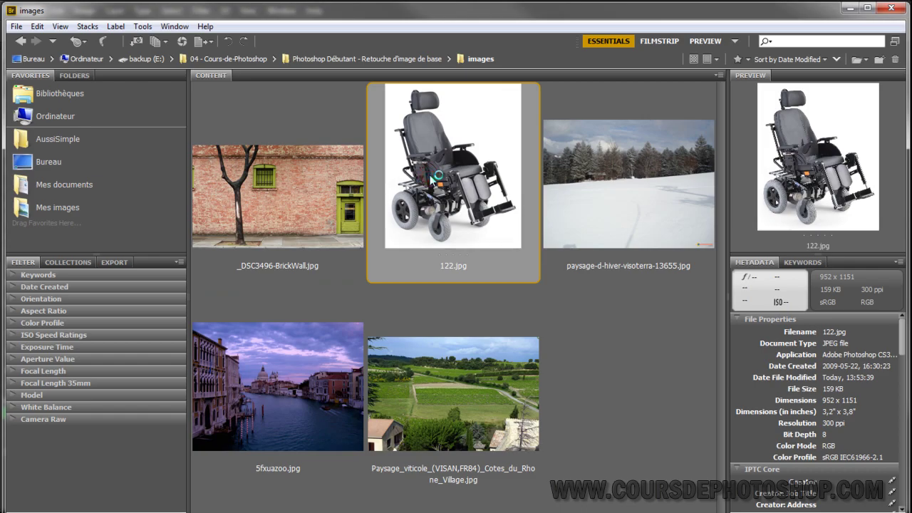
{"action": "double_click", "coordinate": [430, 176]}
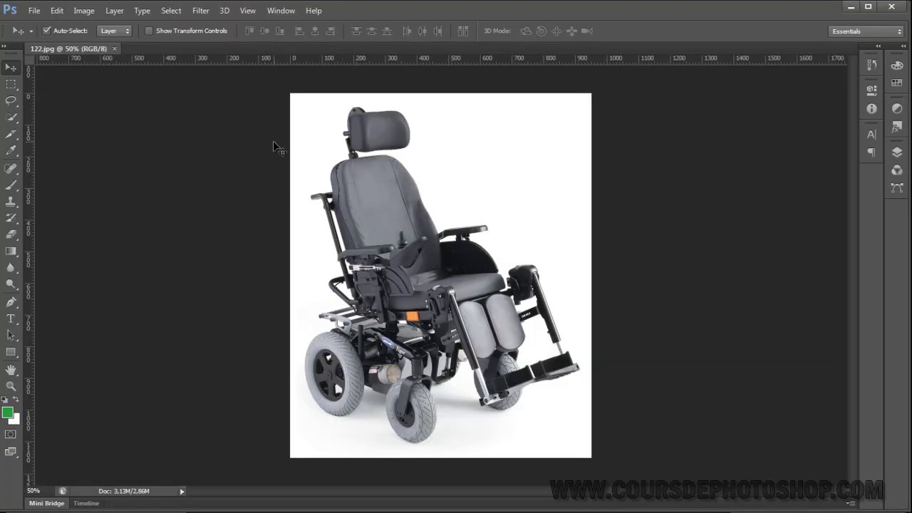
{"action": "left_click", "coordinate": [115, 48]}
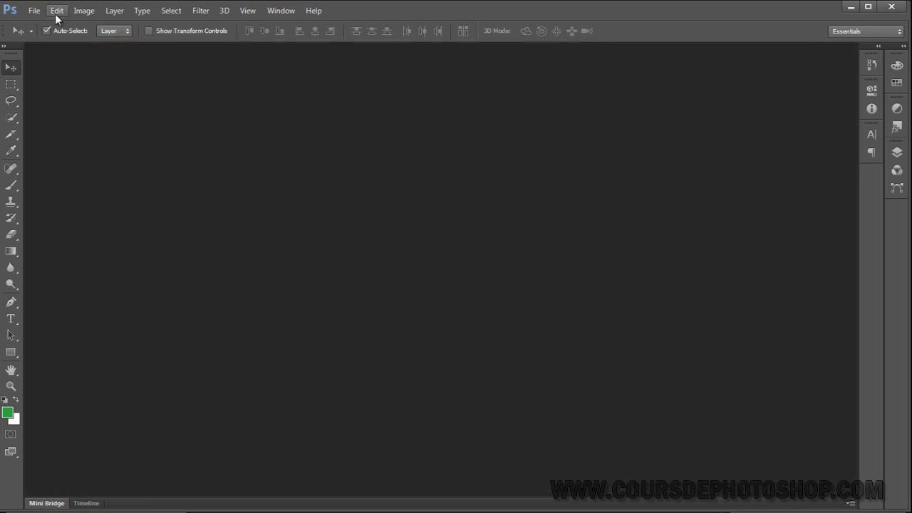
Check the shortcut for browsing in Bridge, reopen the wheelchair picture 122.jpg from there, and close it
{"action": "left_click", "coordinate": [32, 10]}
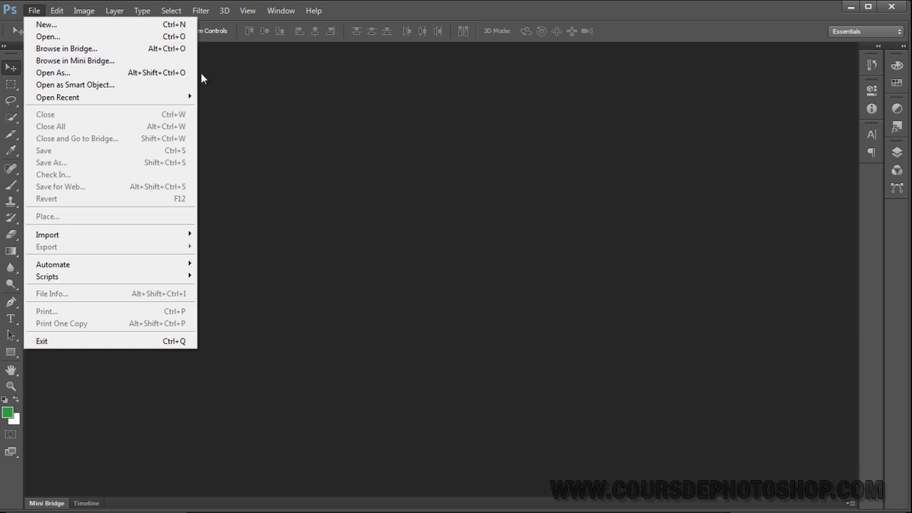
{"action": "left_click", "coordinate": [315, 159]}
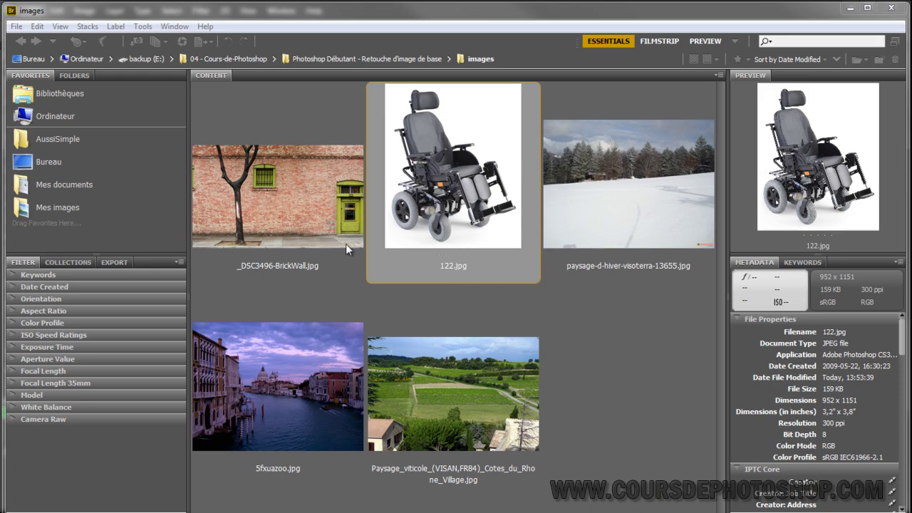
{"action": "left_click", "coordinate": [457, 191]}
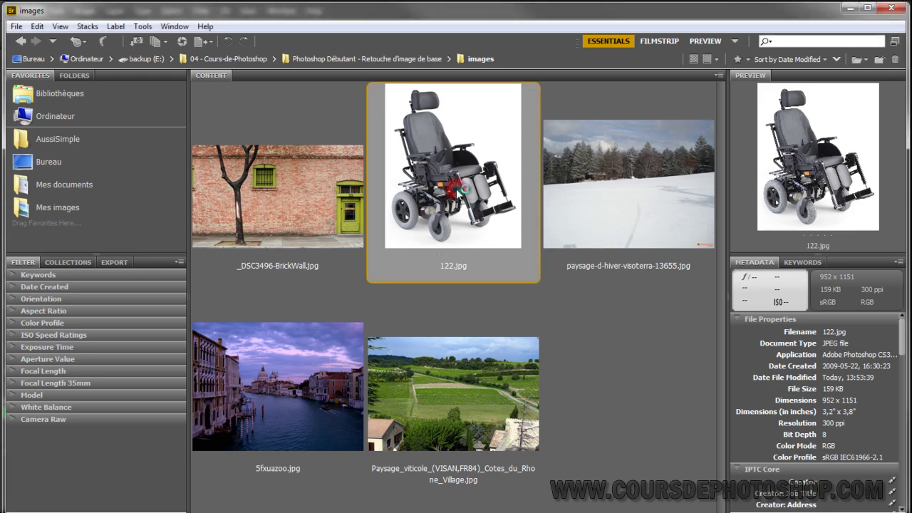
{"action": "double_click", "coordinate": [457, 191]}
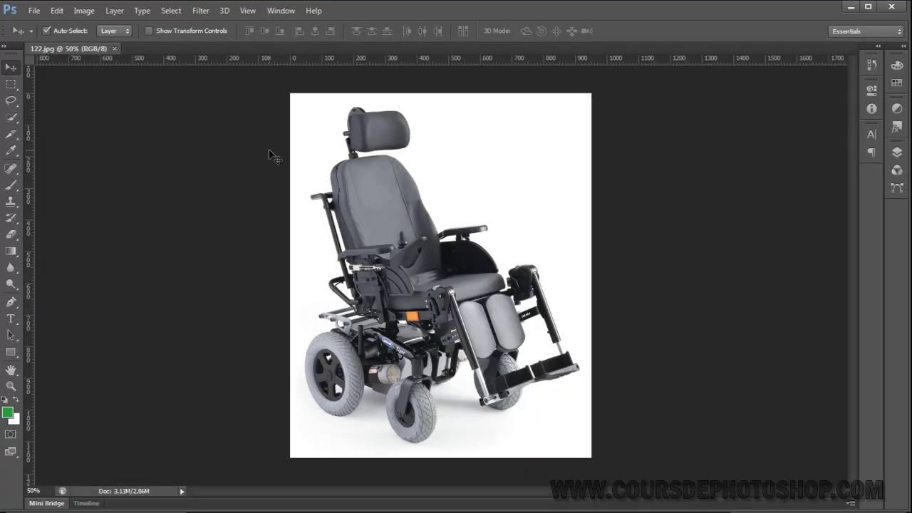
{"action": "left_click", "coordinate": [114, 48]}
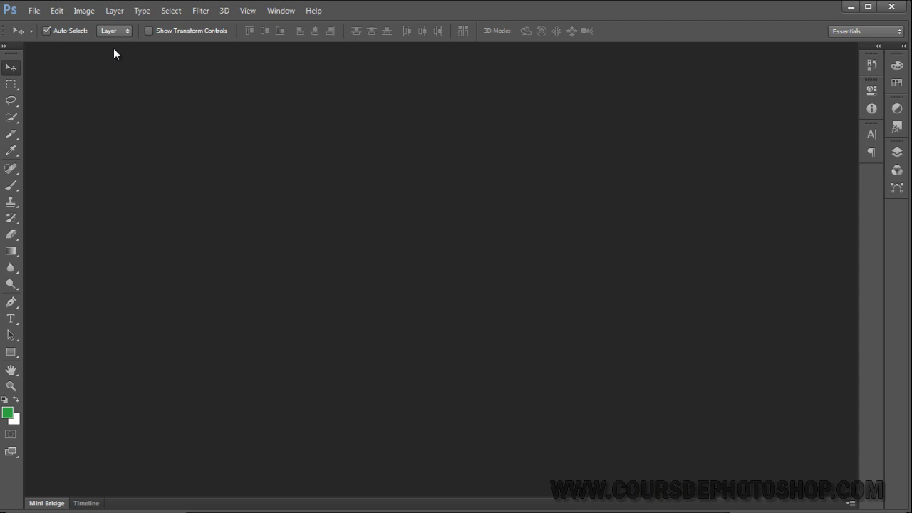
Switch to Bridge to browse the images folder and open the wheelchair image 122.jpg in Photoshop
{"action": "left_click", "coordinate": [34, 11]}
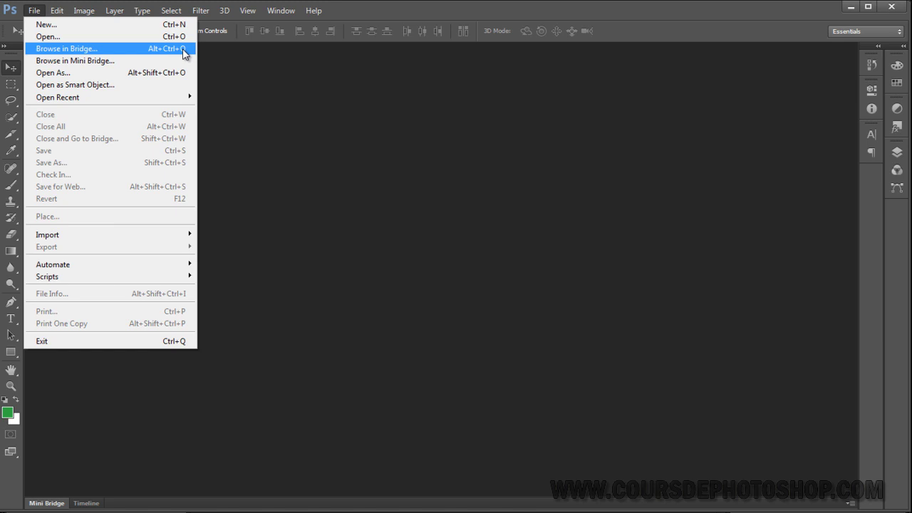
{"action": "left_click", "coordinate": [230, 86]}
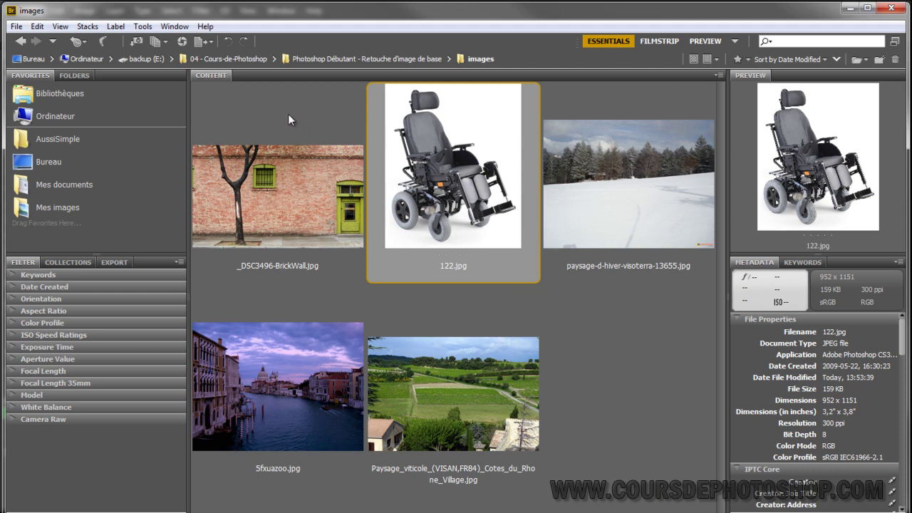
{"action": "left_click", "coordinate": [103, 44]}
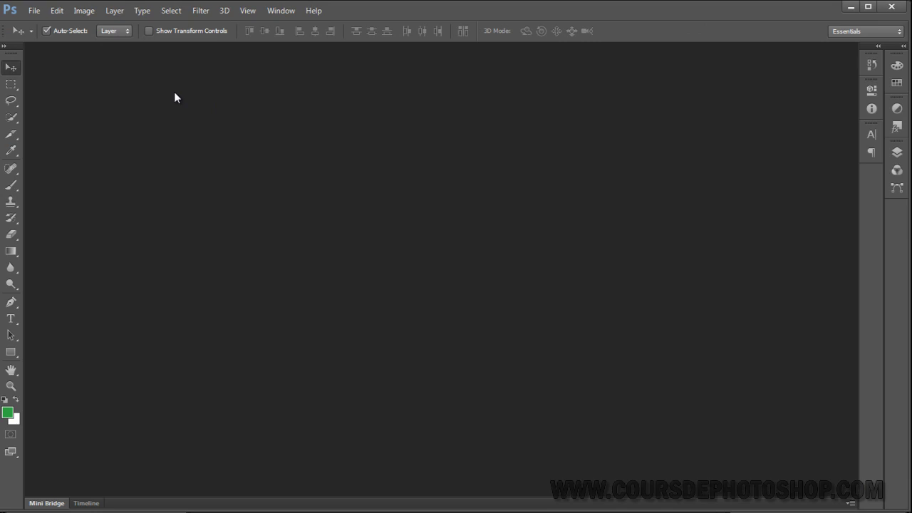
{"action": "key", "text": "ctrl+alt+o"}
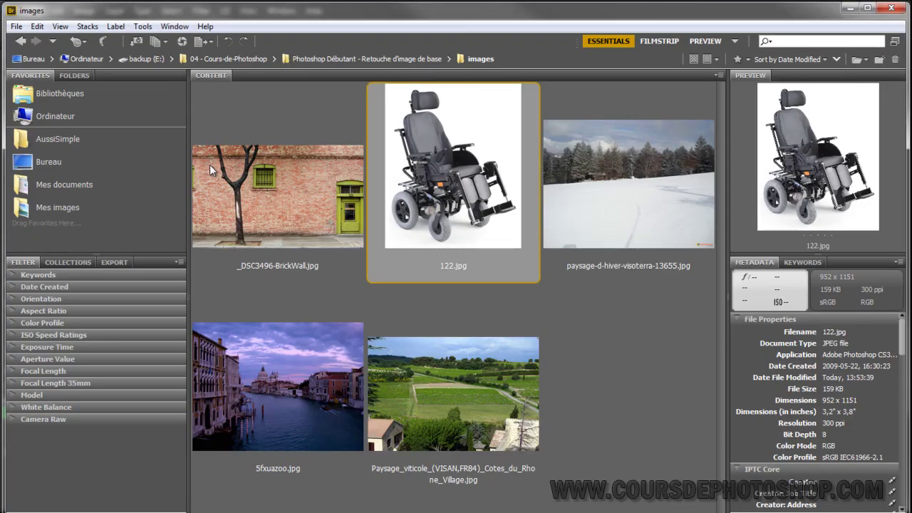
{"action": "double_click", "coordinate": [434, 211]}
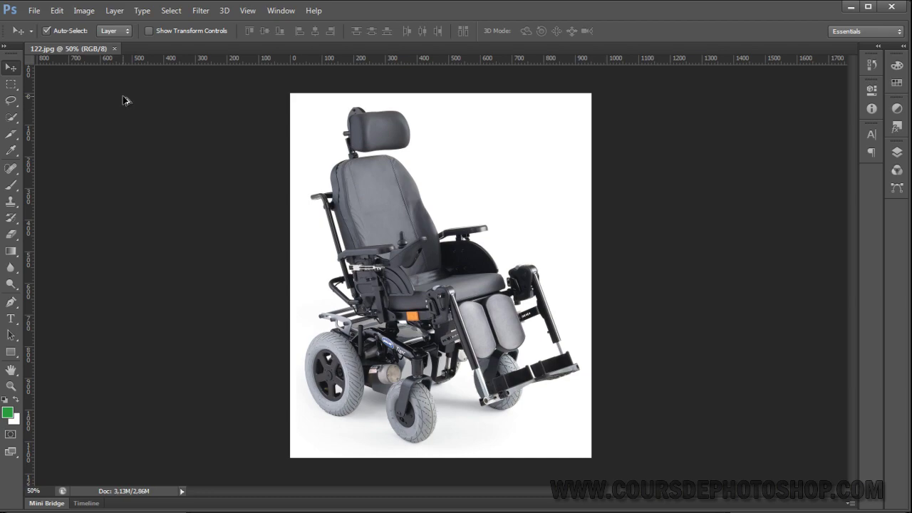
Switch to Bridge and preview the snowy landscape, the vineyard, the Venice canal and the brick wall images in turn
{"action": "key", "text": "alt+Tab"}
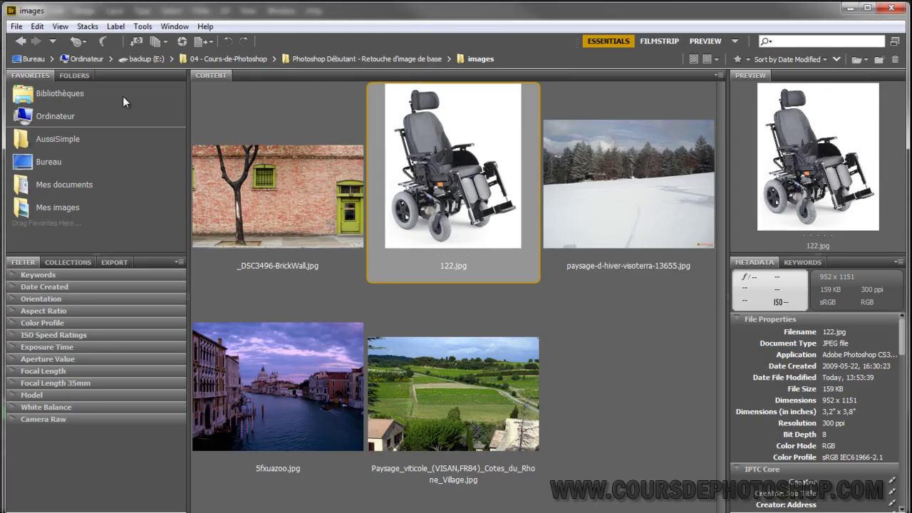
{"action": "left_click", "coordinate": [605, 193]}
{"action": "left_click", "coordinate": [489, 361]}
{"action": "left_click", "coordinate": [318, 364]}
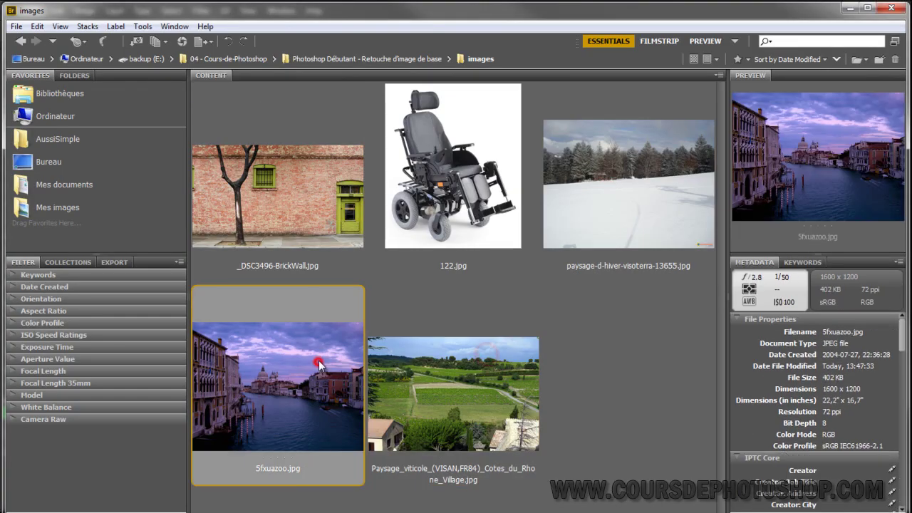
{"action": "left_click", "coordinate": [292, 201]}
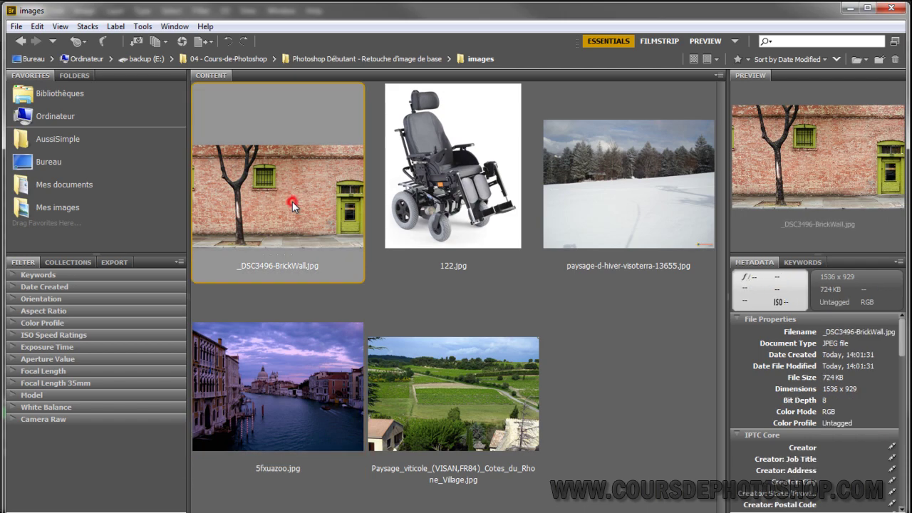
Return from Bridge to Photoshop and bring up the Open dialog for choosing an image file
{"action": "left_click", "coordinate": [102, 43]}
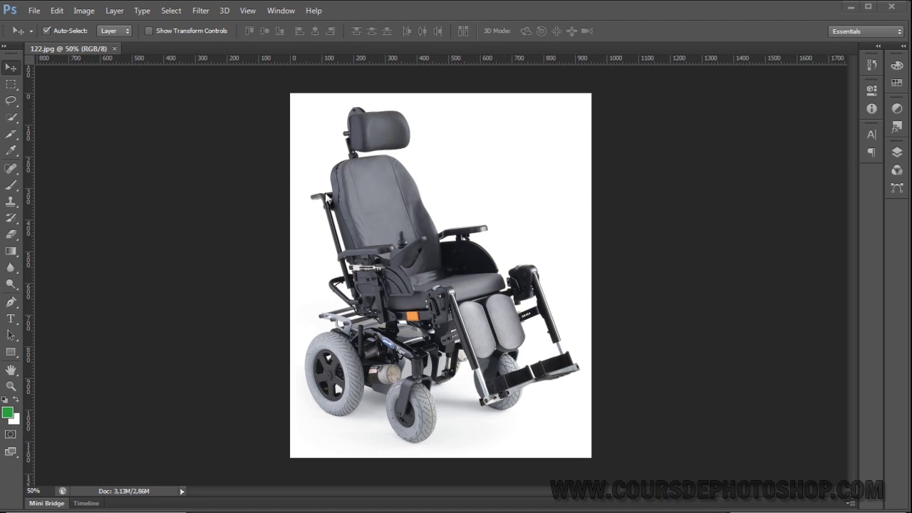
{"action": "left_click", "coordinate": [33, 10]}
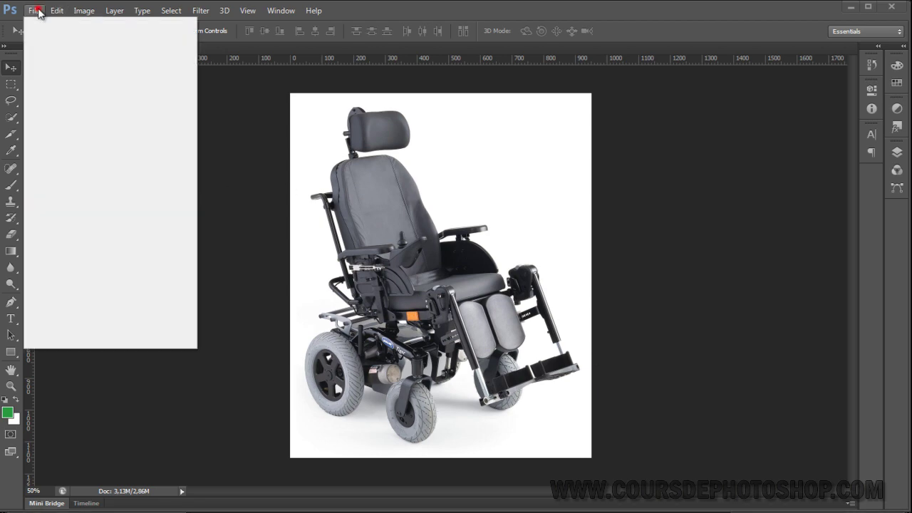
{"action": "left_click", "coordinate": [46, 36]}
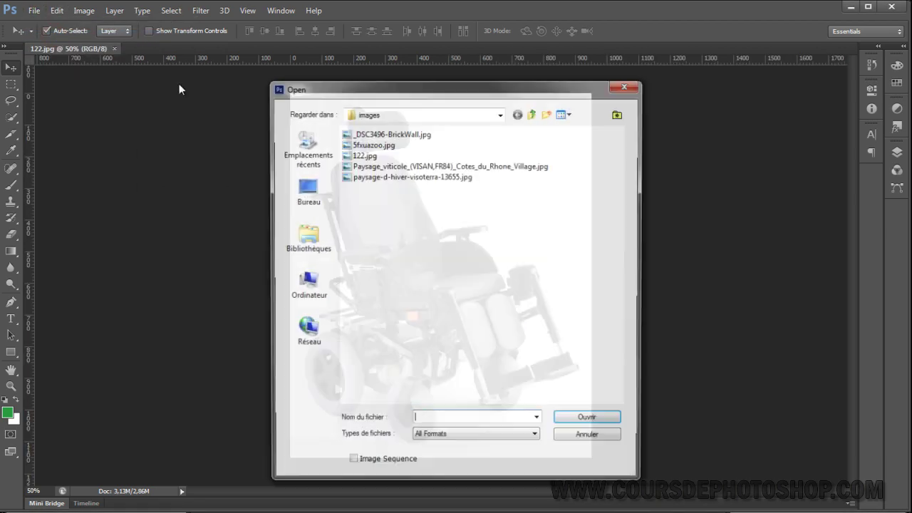